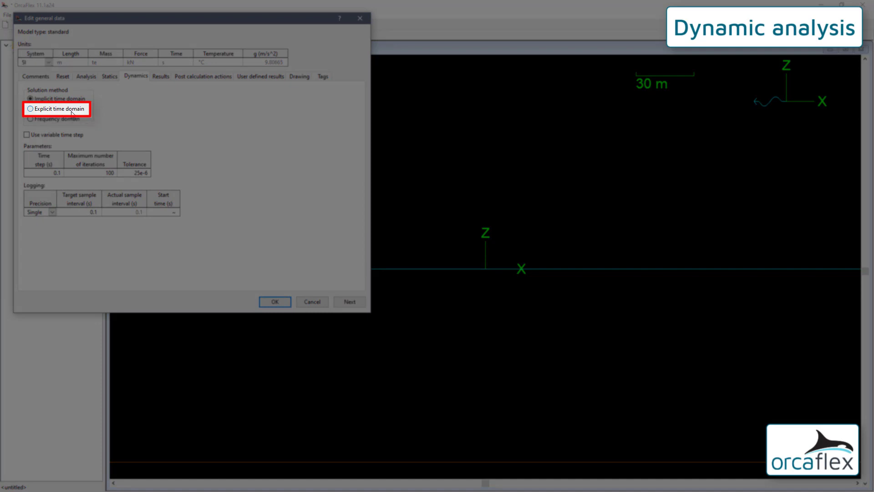
- Review the explicit time domain and frequency domain dynamics settings, and accept the general data with implicit time domain selected
click(72, 110)
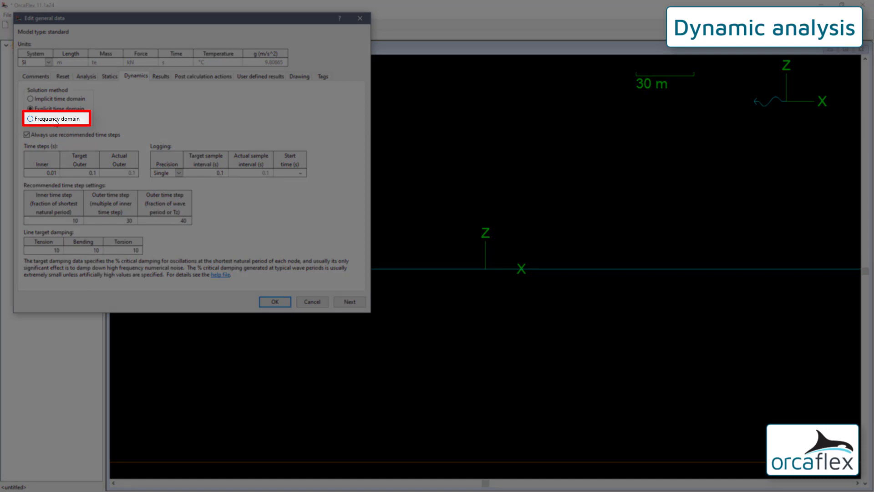
click(55, 119)
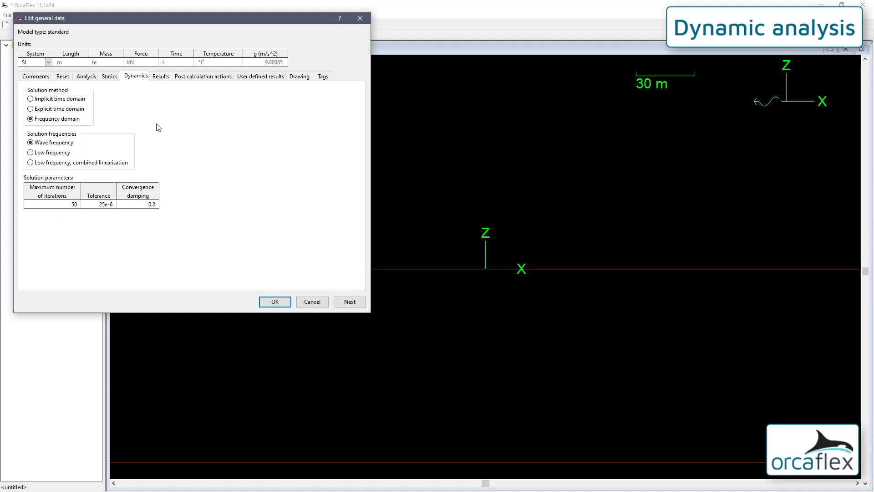
click(47, 99)
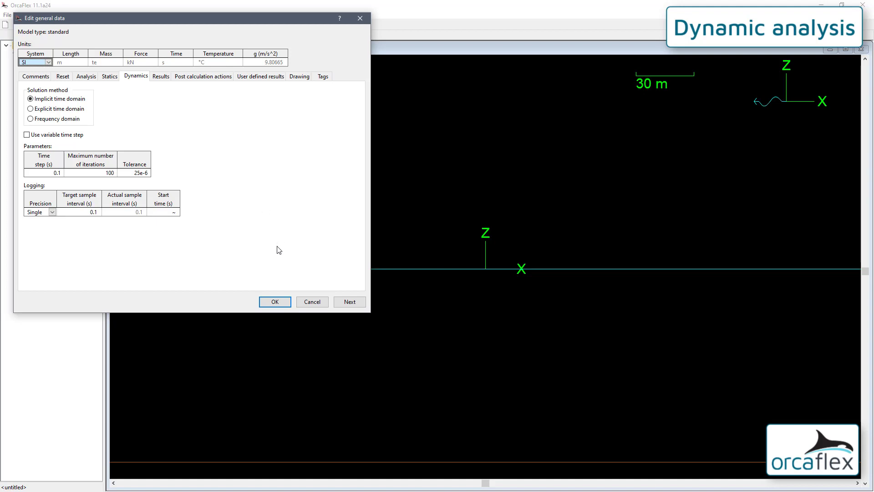
click(281, 300)
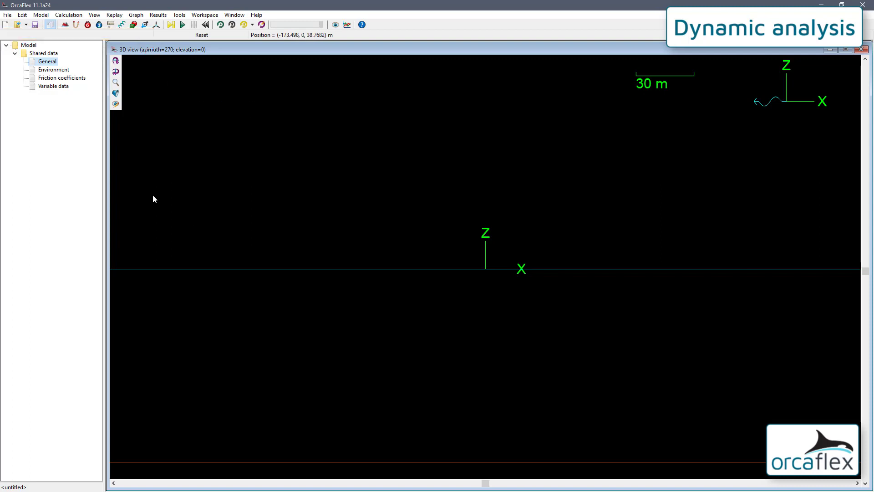
- Open the simulation file My Riser.sim from the OrcaFlex folder
click(17, 25)
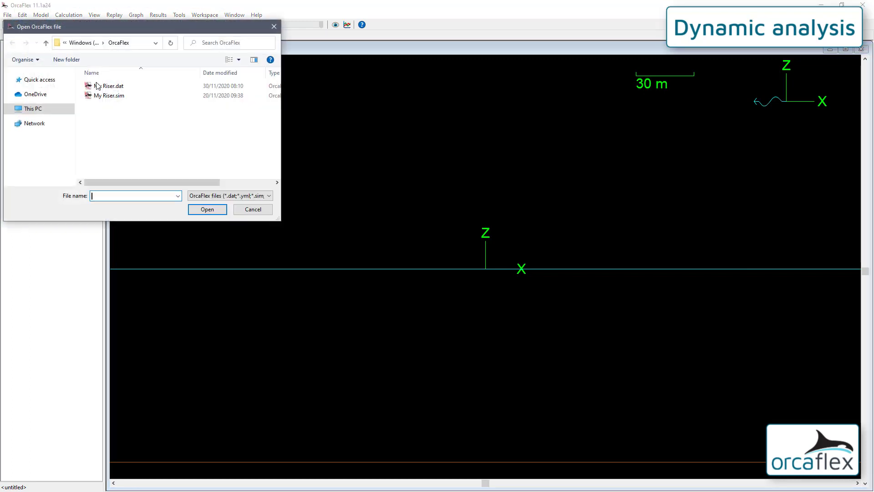
click(114, 96)
double_click(113, 97)
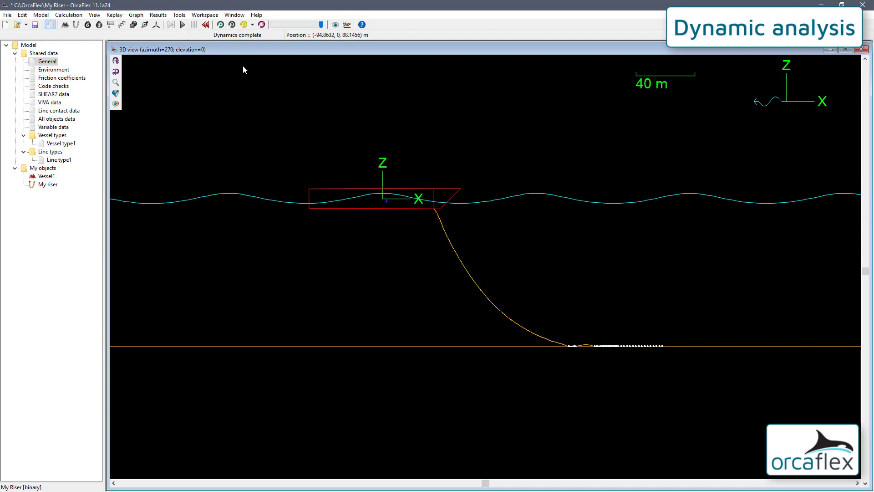
- Reset the riser simulation and rerun the dynamic analysis
click(207, 25)
click(454, 260)
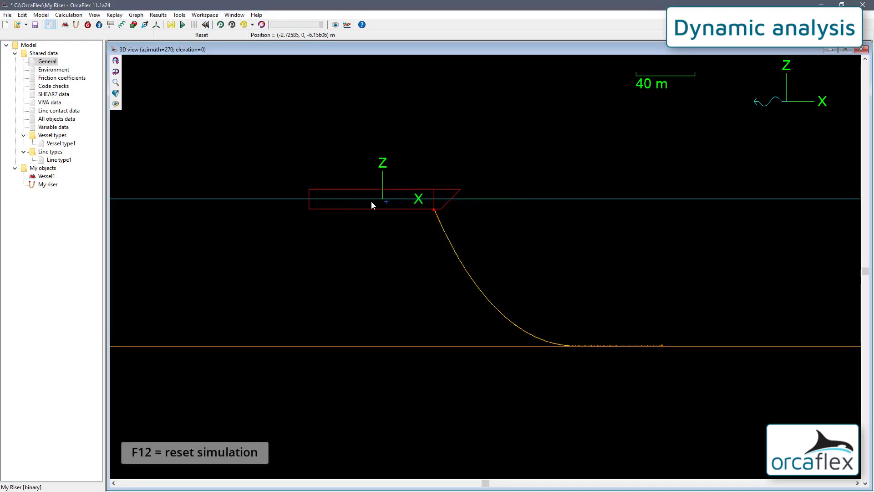
click(182, 25)
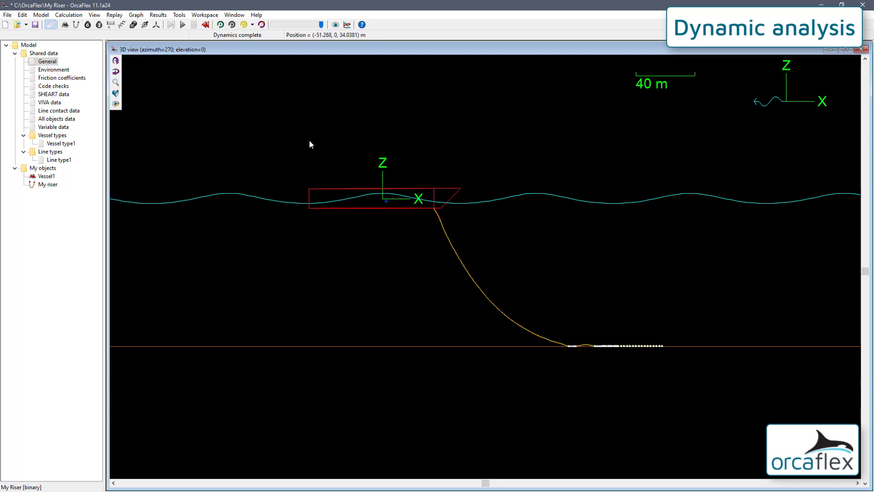
- Plot a time history of the General object's implicit solver iteration count over the whole simulation
click(347, 25)
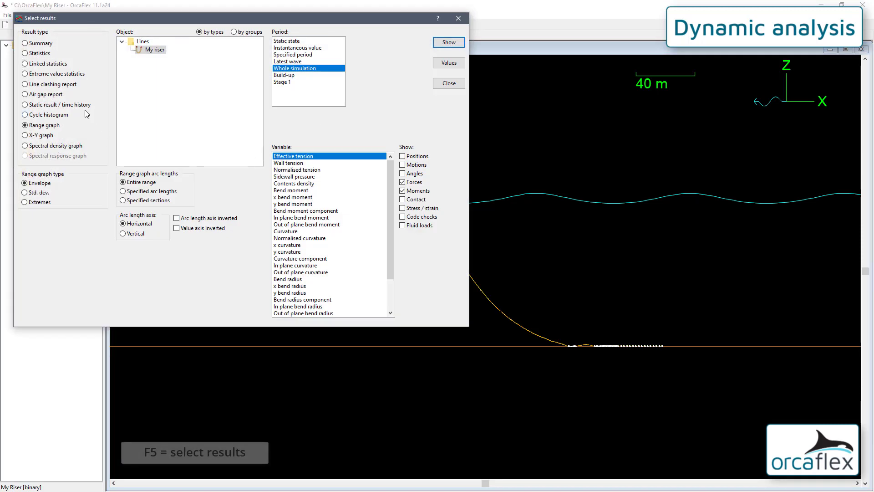
click(79, 107)
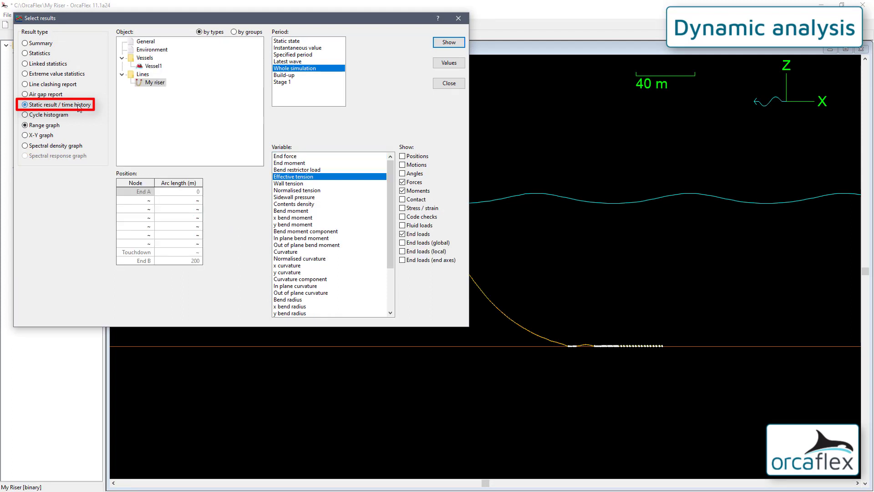
click(148, 43)
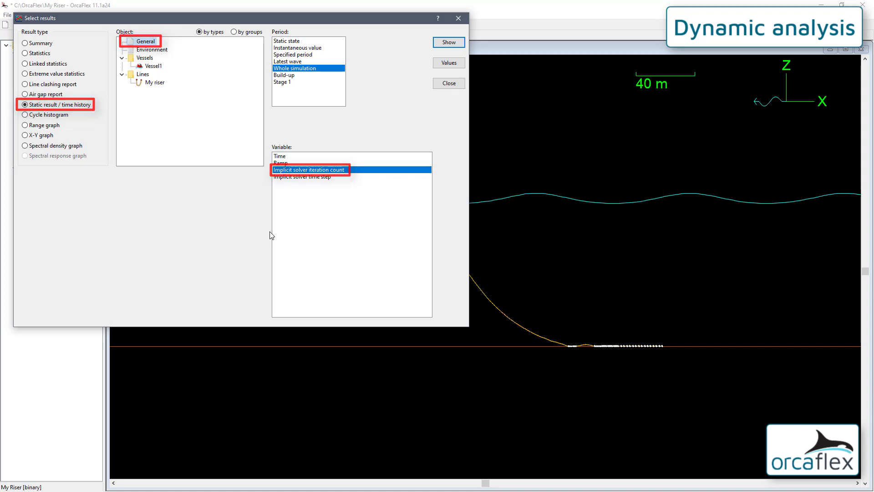
click(449, 43)
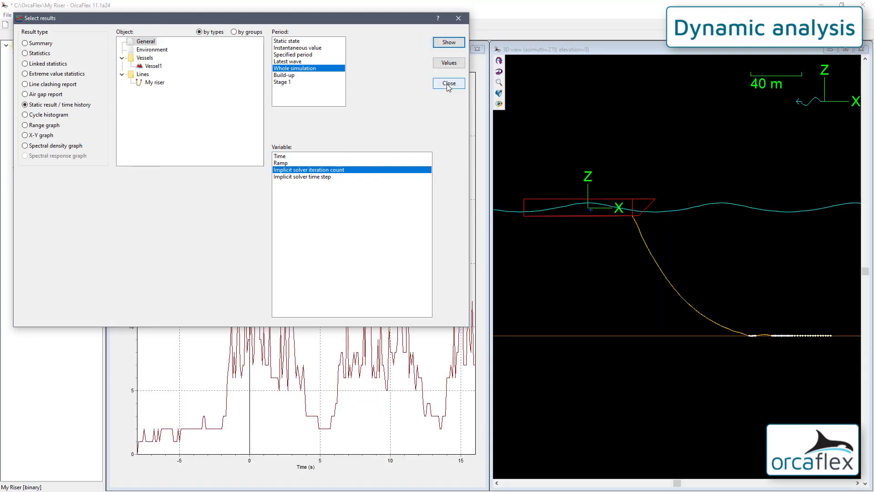
click(448, 86)
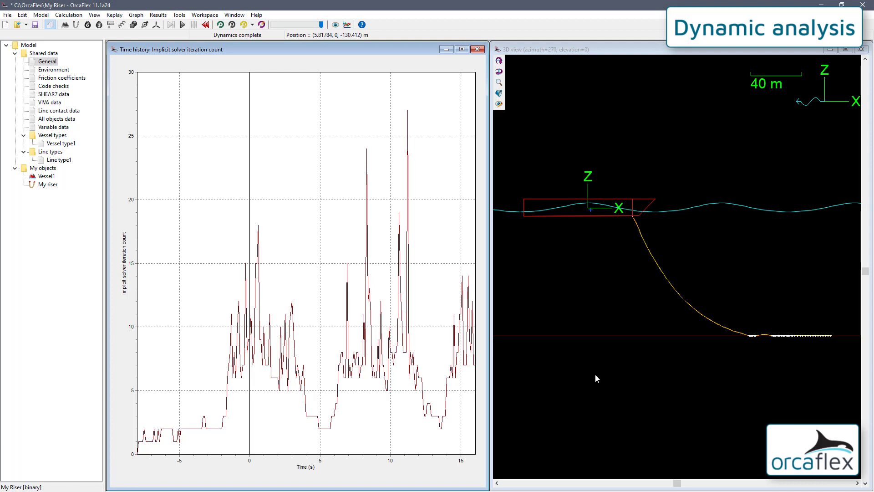
- Check the simulation wall clock time in the General properties
right_click(51, 64)
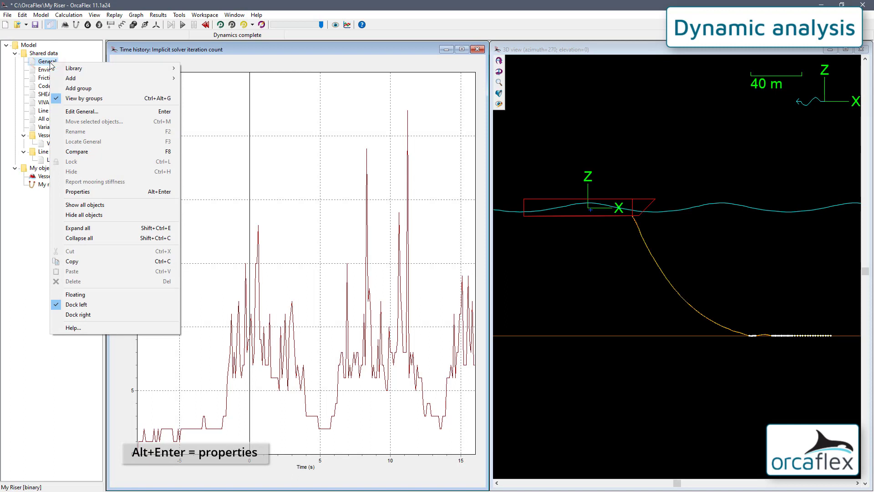
click(88, 187)
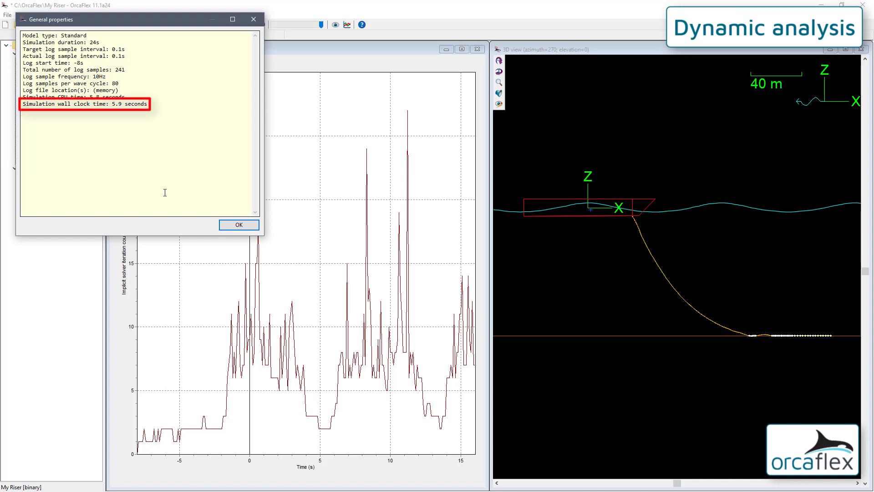
click(234, 225)
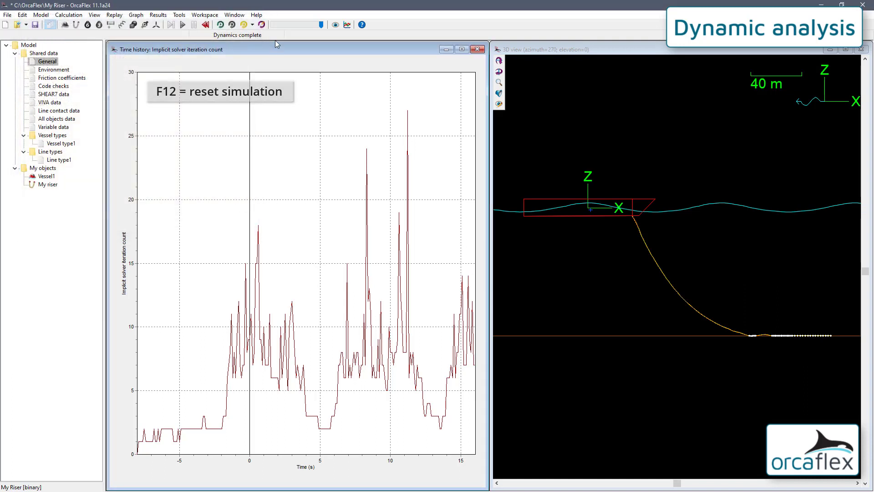
- Reset the completed riser simulation so that its data can be edited
key(F12)
key(Tab)
key(Return)
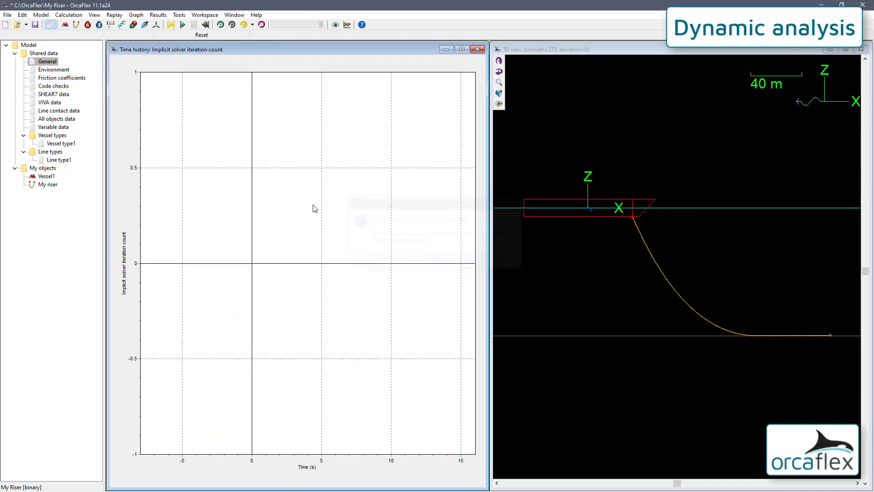
- Set the implicit time step to 0.05 s in the general data and run the dynamic simulation
double_click(49, 62)
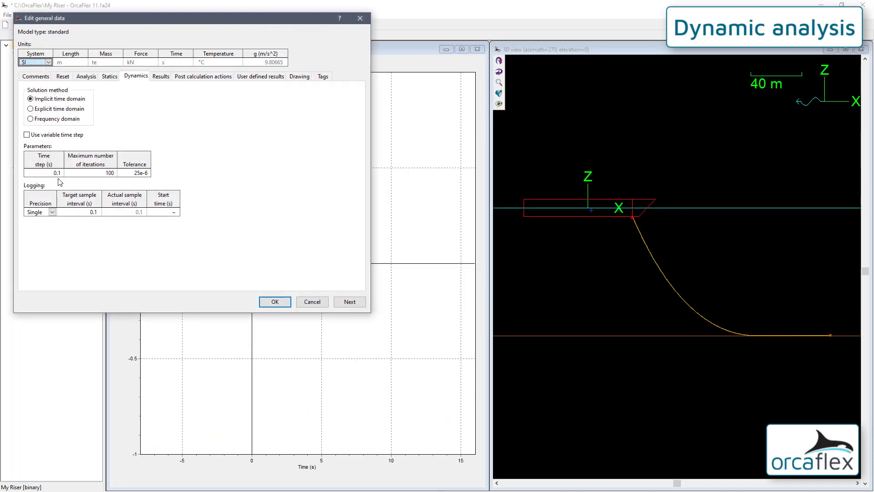
click(49, 175)
text(0.0)
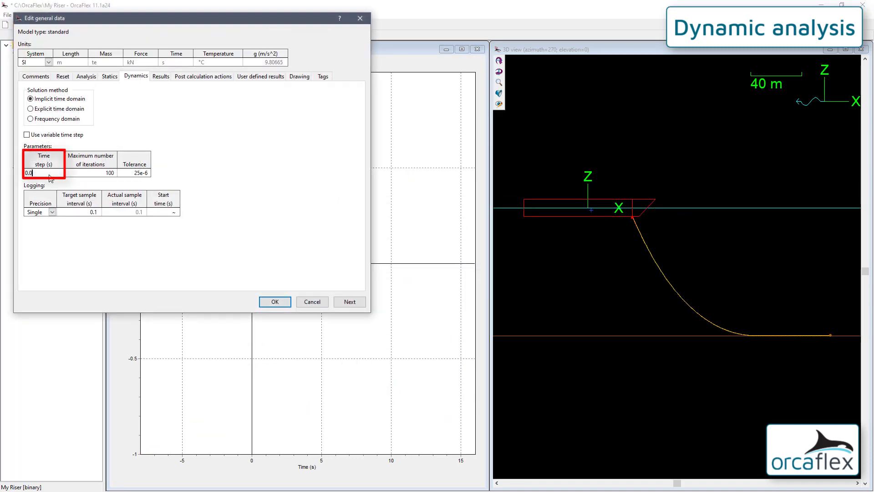
text(5)
key(Return)
key(Return)
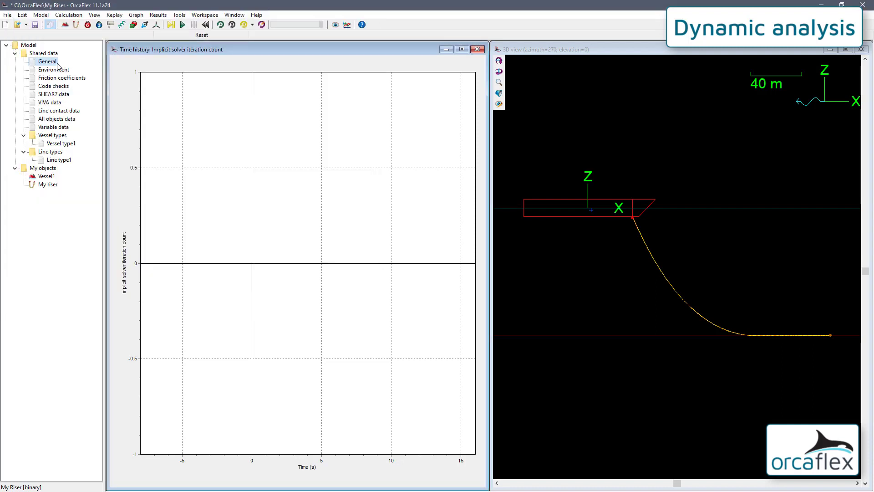
click(182, 25)
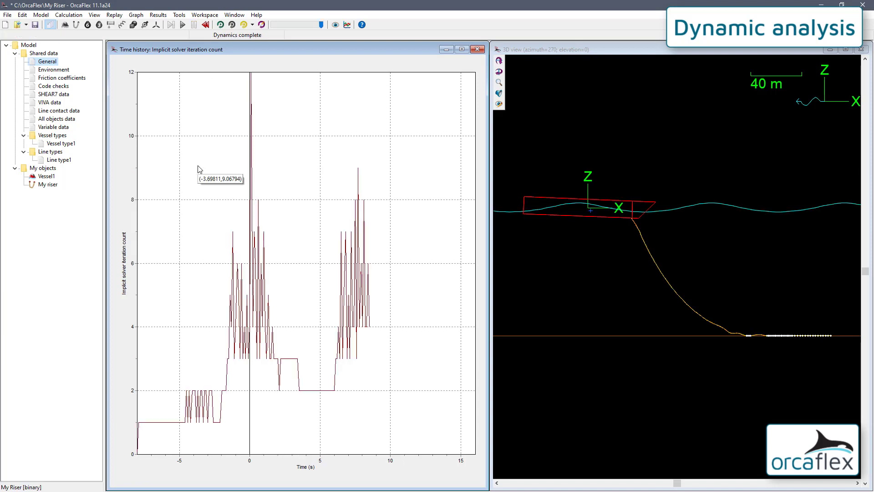
- Read the General properties to find the wall clock time of the run with the 0.05 s time step
right_click(45, 65)
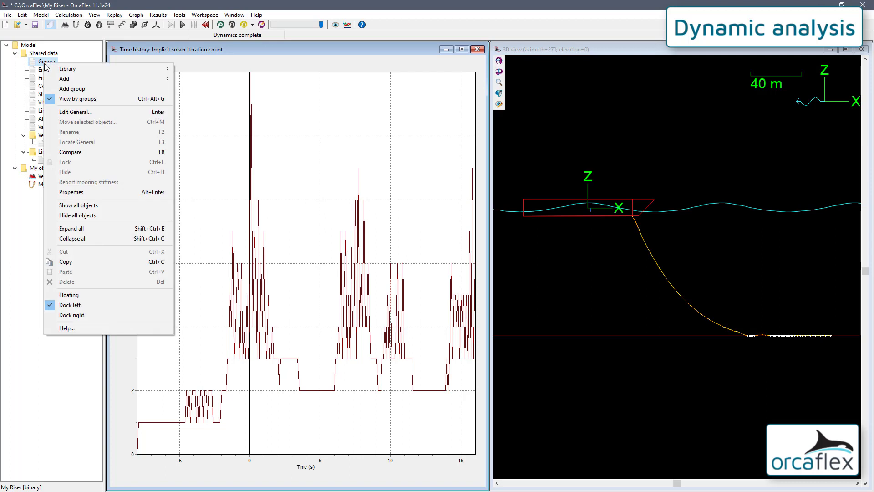
click(109, 193)
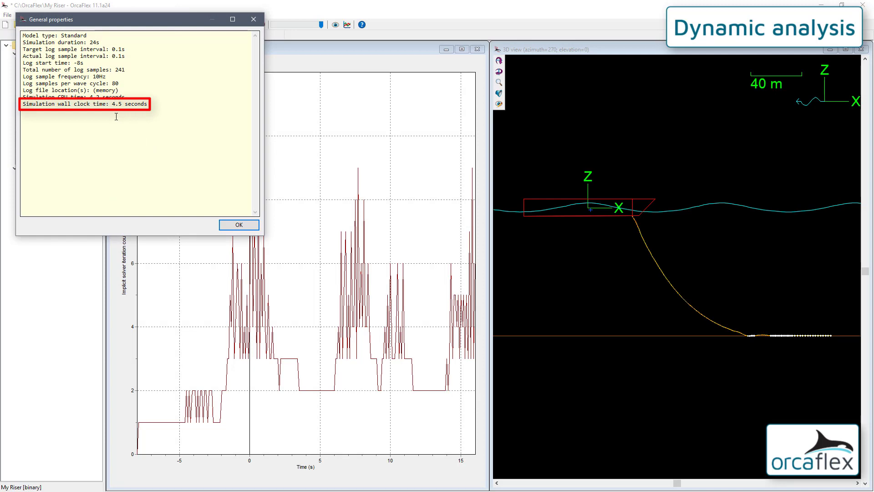
click(238, 224)
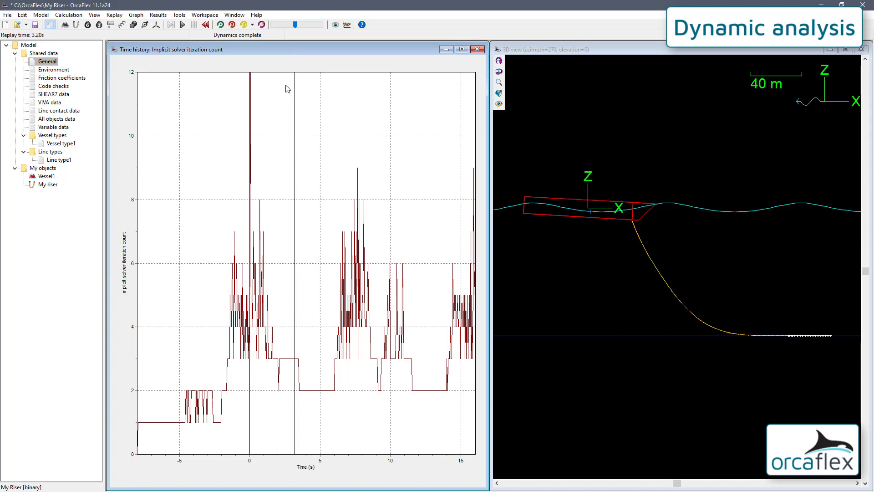
- Examine the iteration count peak just after 0 s close up in the time history, and restore the graph's full range
shift+drag(315, 124, 312, 146)
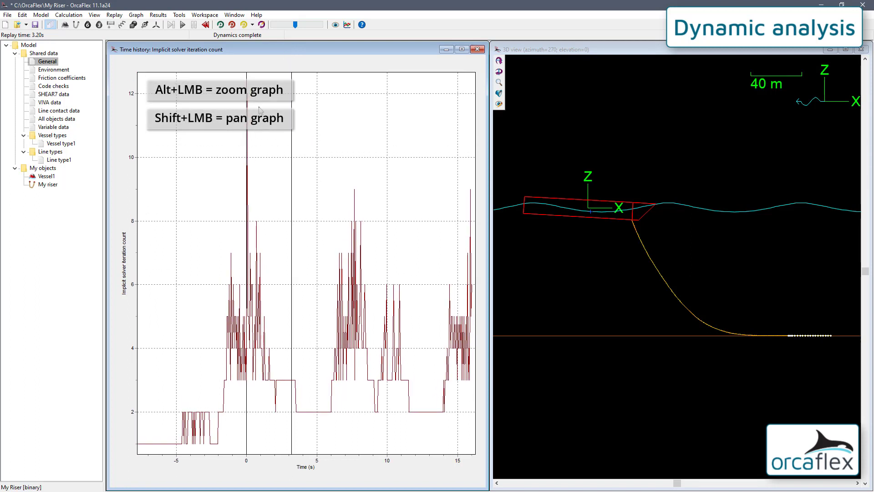
alt+drag(243, 89, 261, 385)
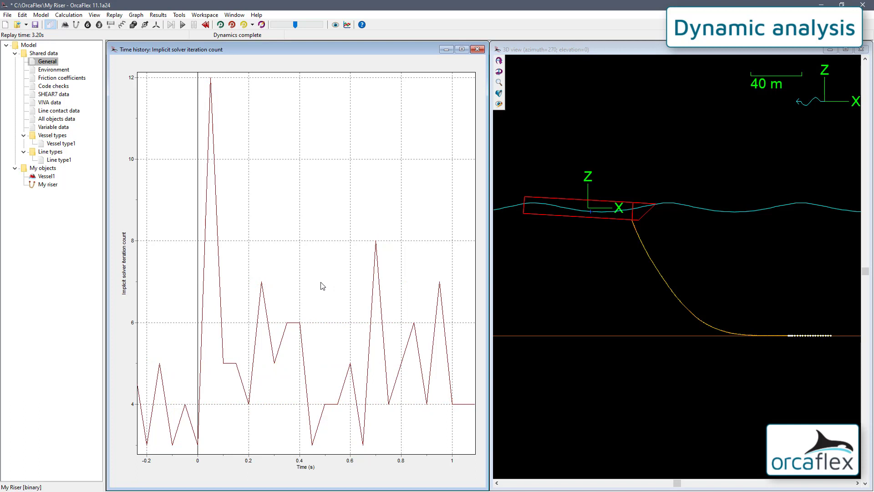
key(ctrl+t)
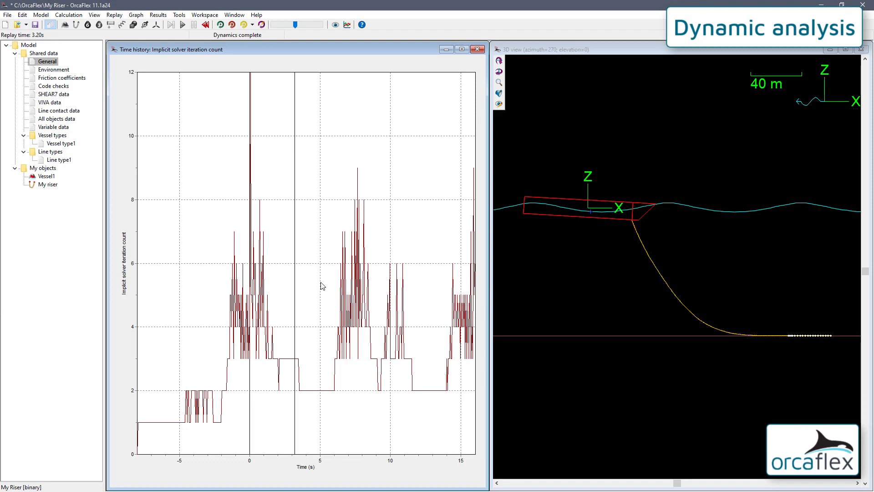
- Review the implicit solver iteration count result selection and the wall clock time in the General properties
click(346, 25)
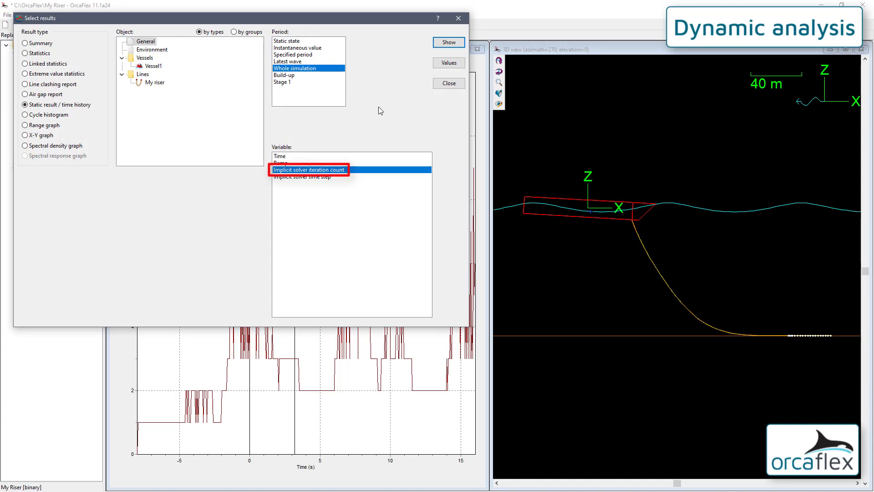
click(449, 84)
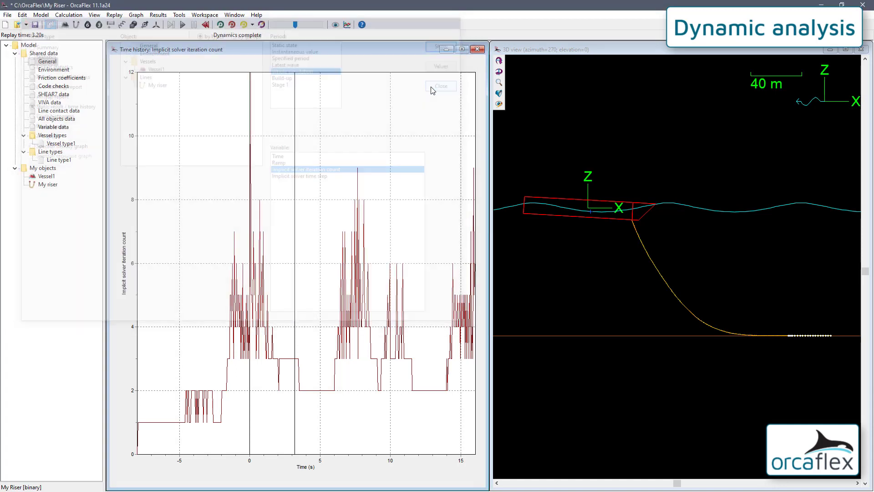
right_click(49, 64)
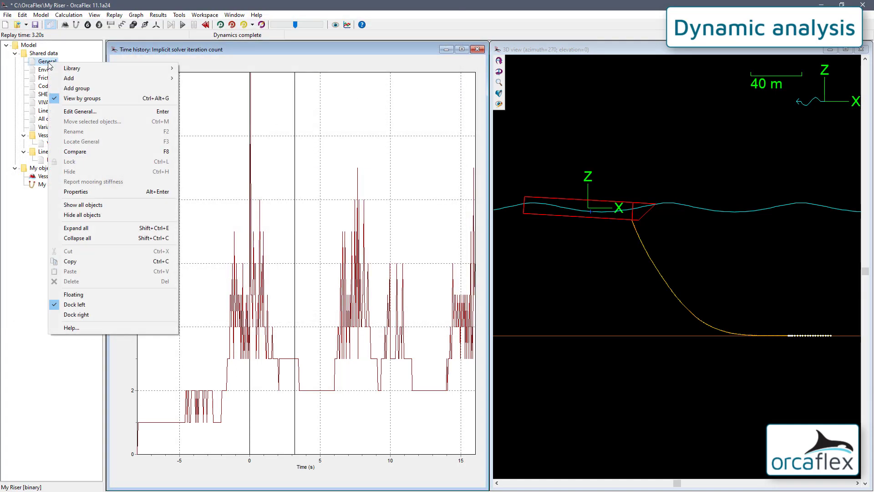
click(127, 193)
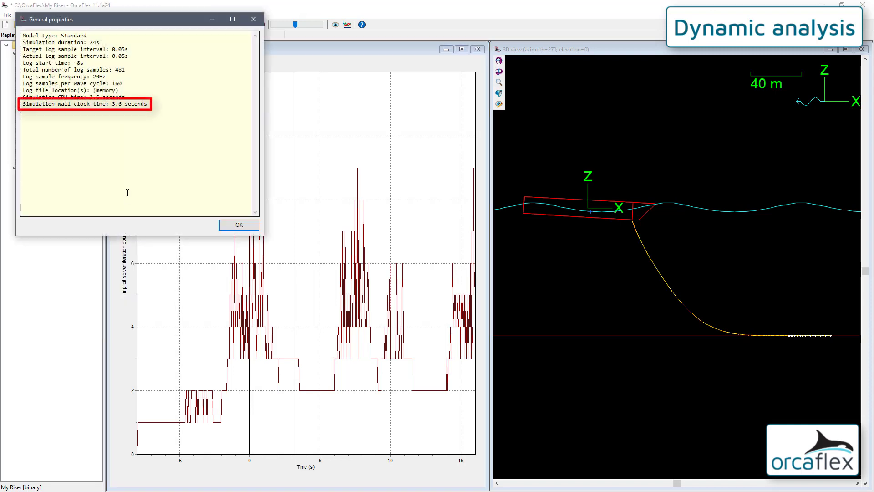
click(229, 229)
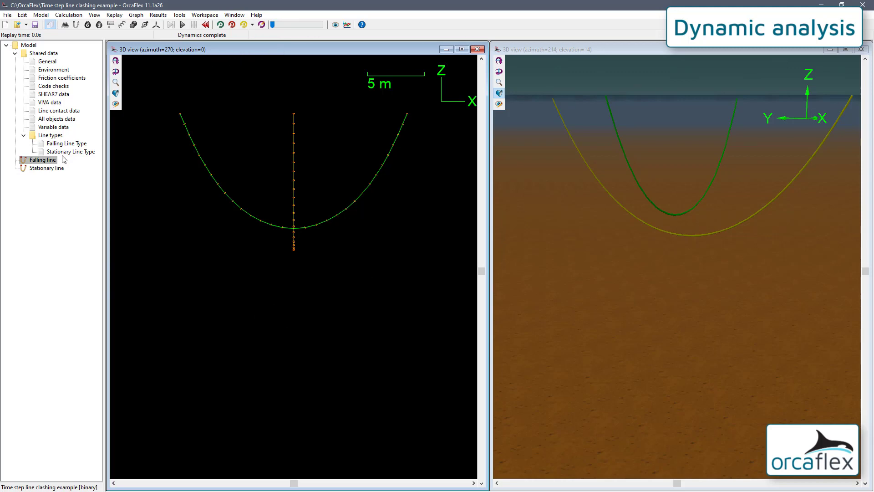
- Inspect the Falling line's data and replay the line clashing simulation
double_click(42, 160)
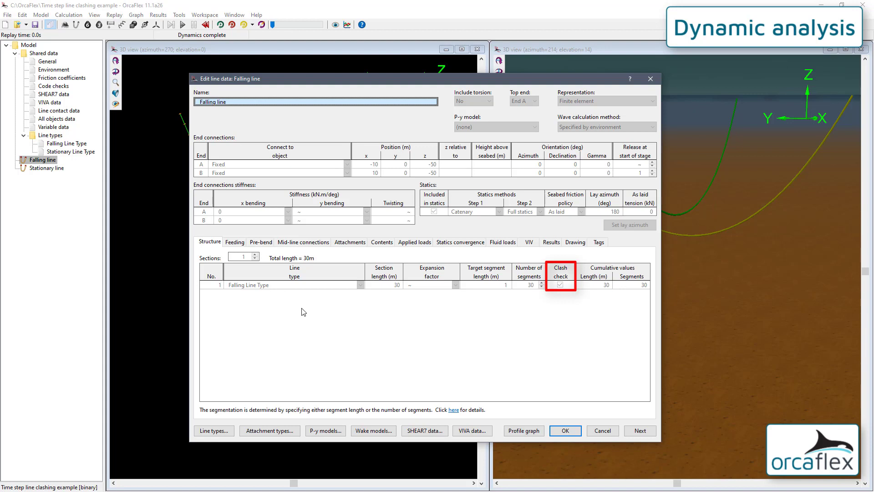
click(565, 430)
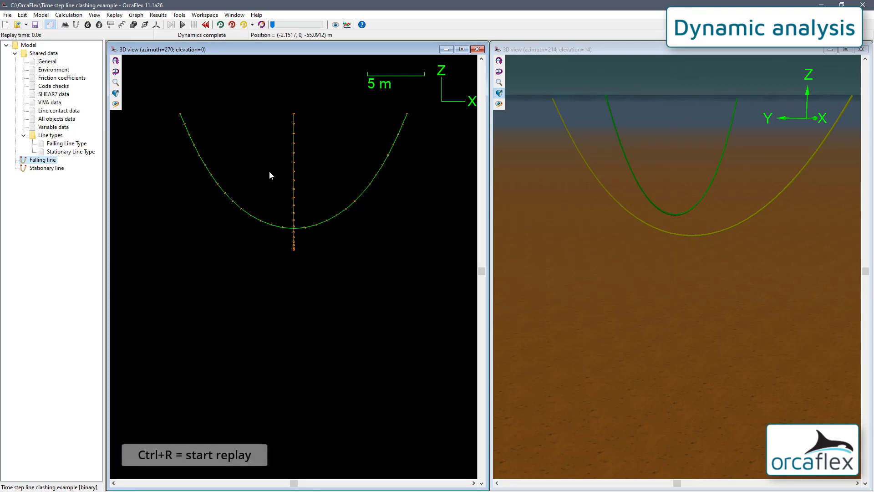
click(220, 24)
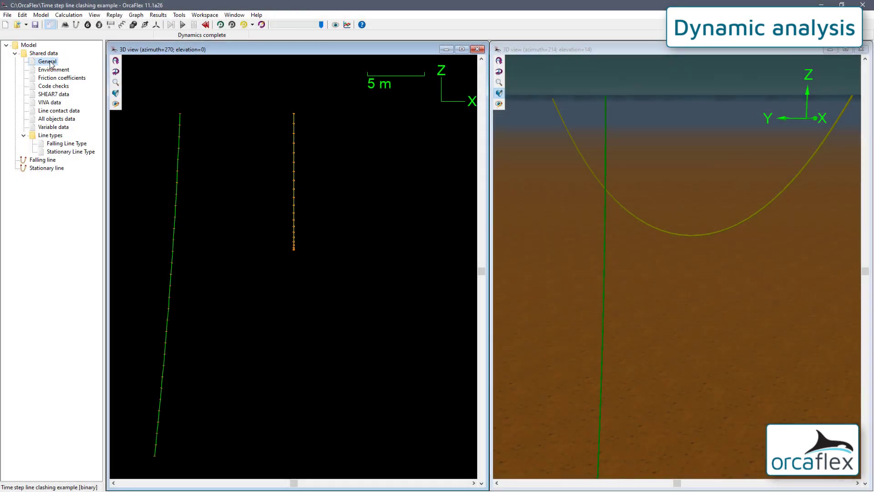
- Check the dynamics time step in the General data, and step the line clashing replay forwards to 1.0 s
double_click(48, 62)
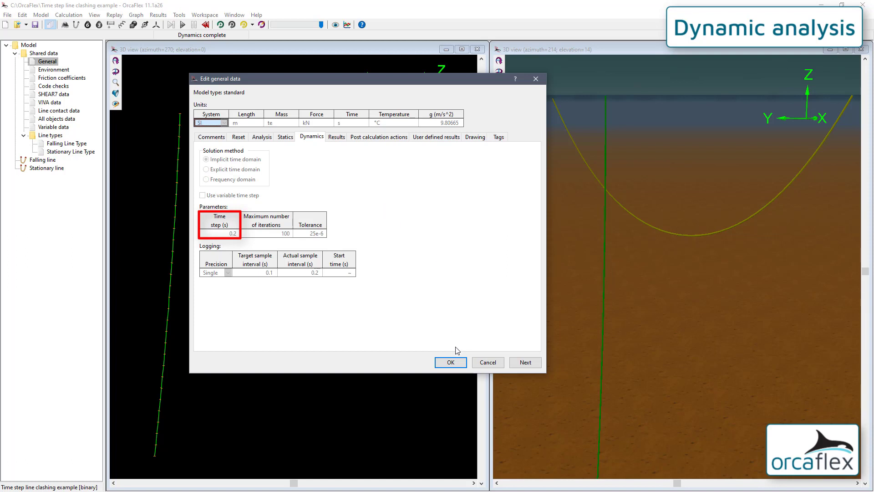
click(451, 362)
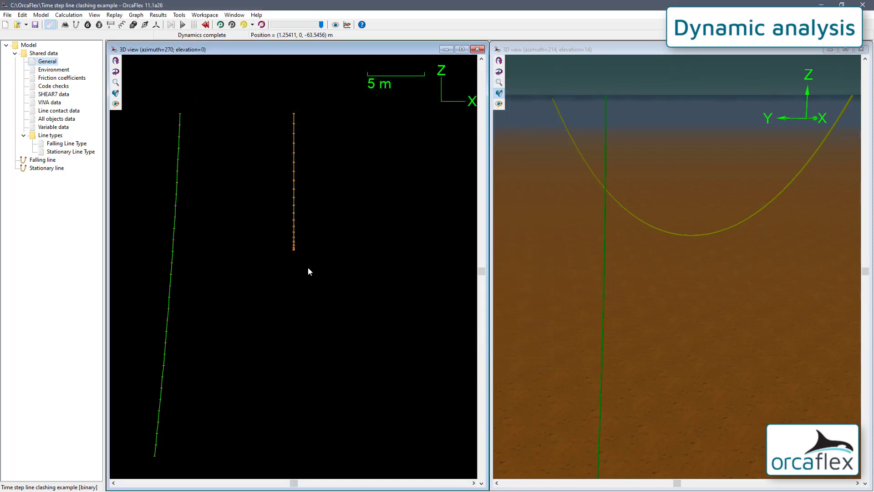
key(ctrl+a)
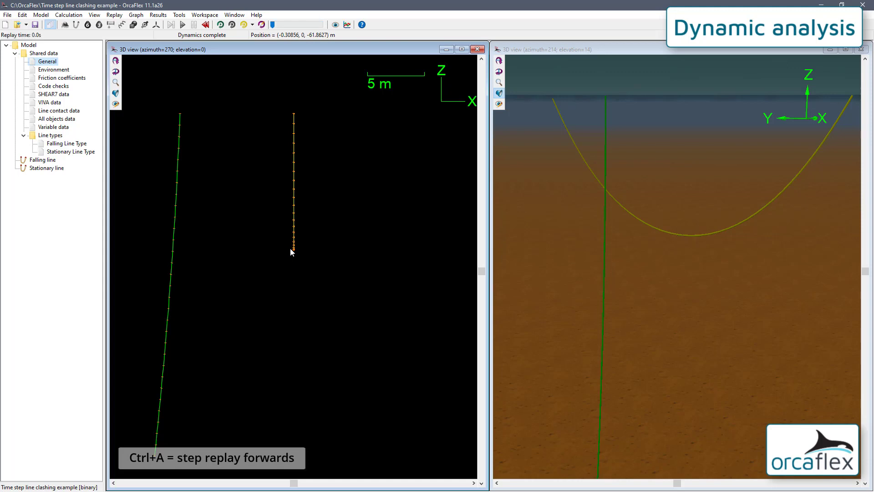
key(ctrl+a)
key(ctrl+a)
key(ctrl+a)
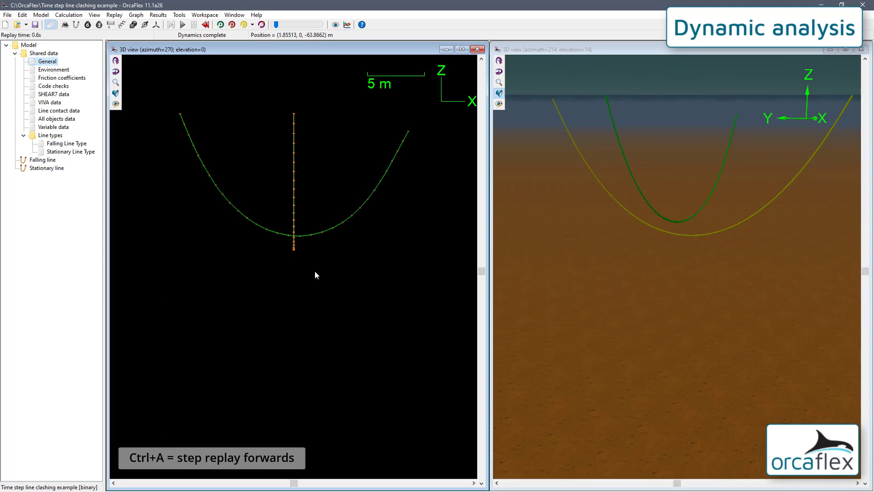
key(ctrl+a)
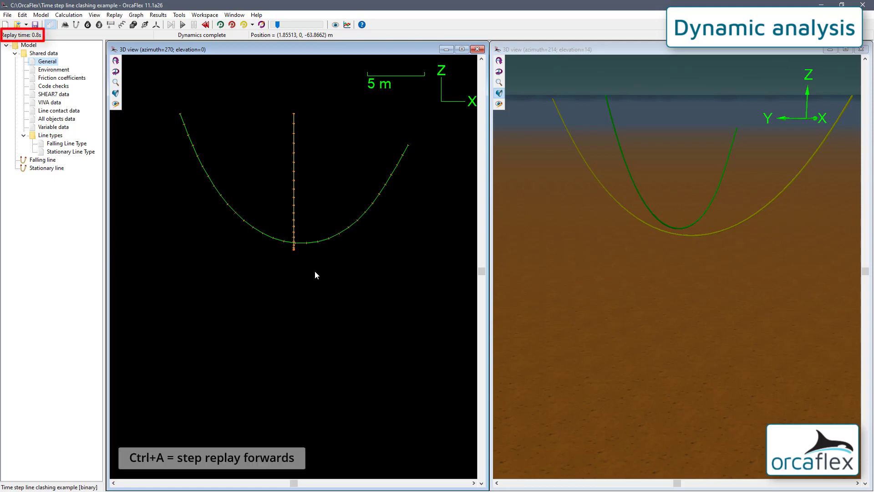
key(ctrl+a)
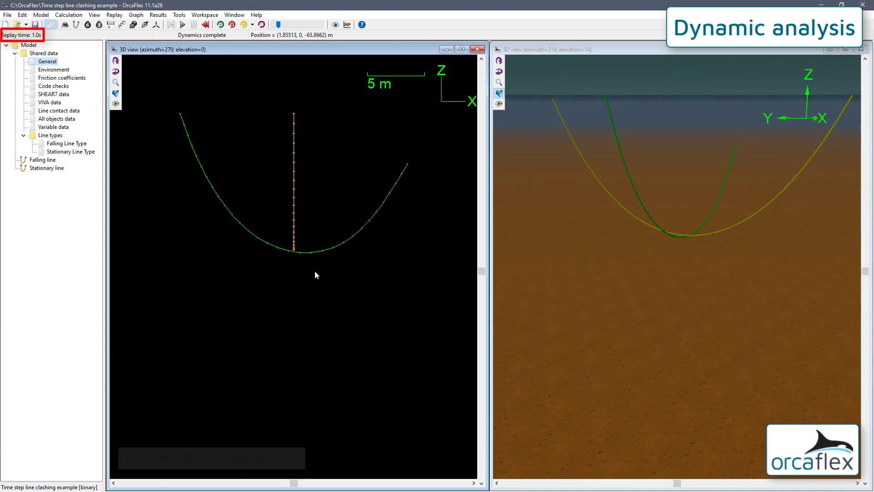
- Examine the crossing of the two lines close up, stepping the replay back to 0.8 s and forwards to 1.0 s
alt+drag(313, 269, 282, 236)
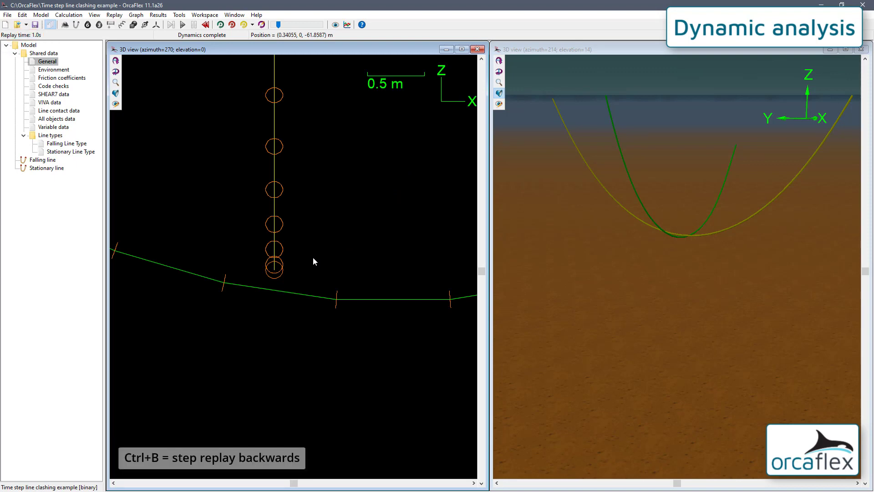
key(ctrl+b)
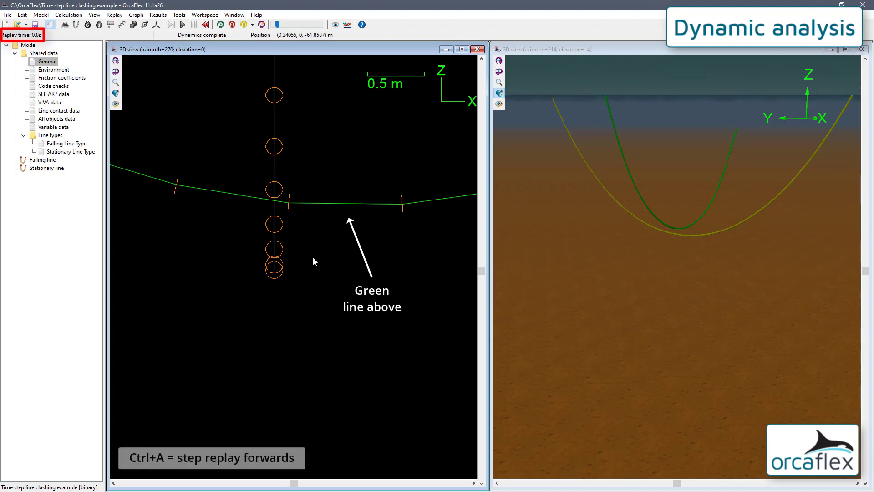
key(ctrl+a)
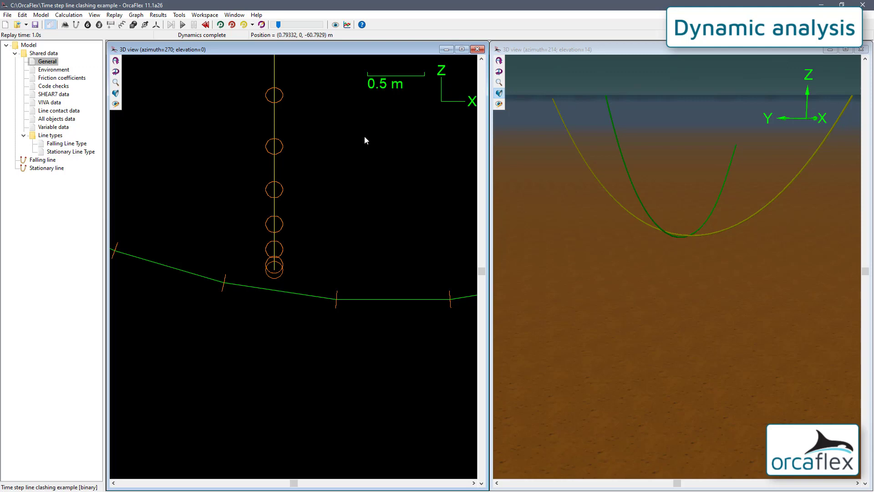
scroll(325, 169, down, 1)
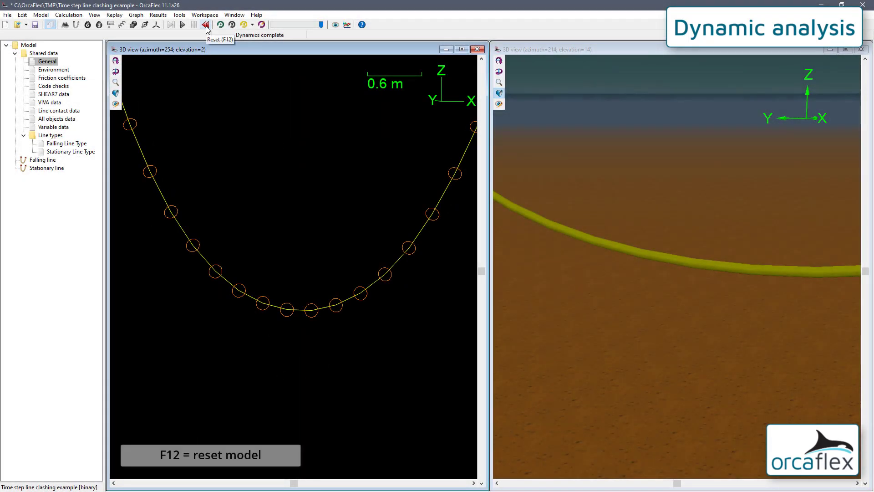
- Reset the model, discarding the unsaved simulation, and enter a smaller implicit time step in the General dynamics data
click(206, 25)
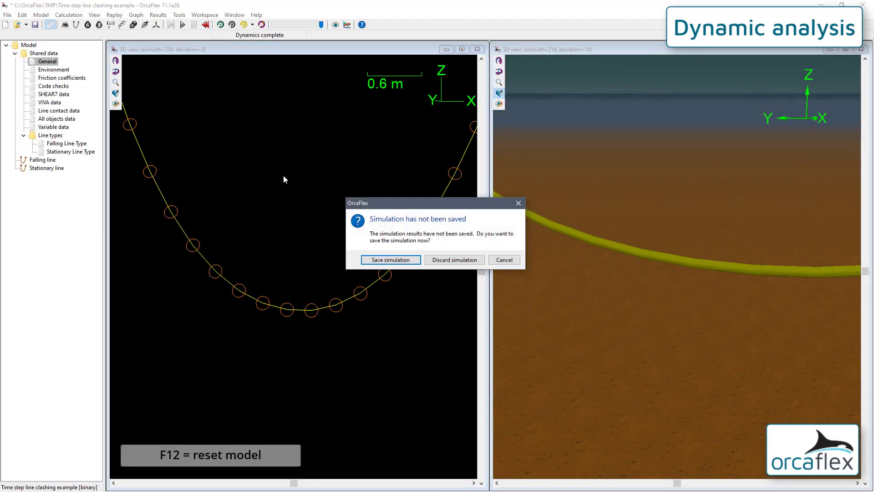
click(454, 260)
double_click(47, 61)
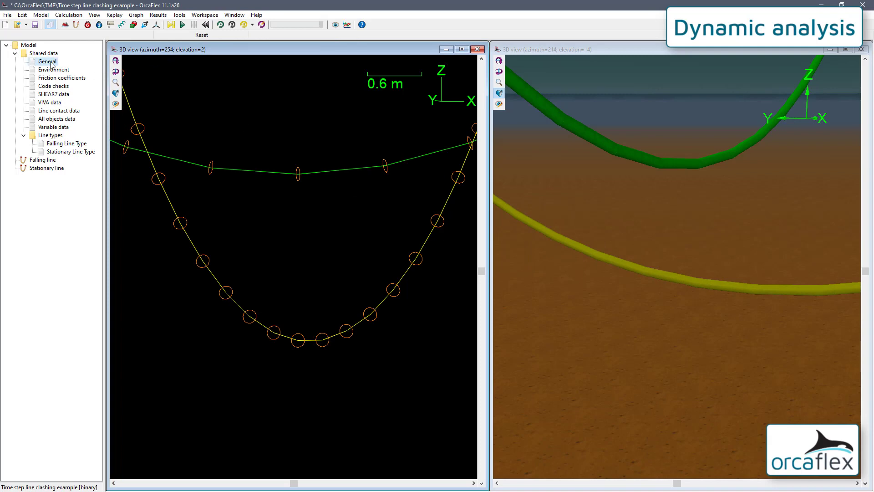
click(54, 173)
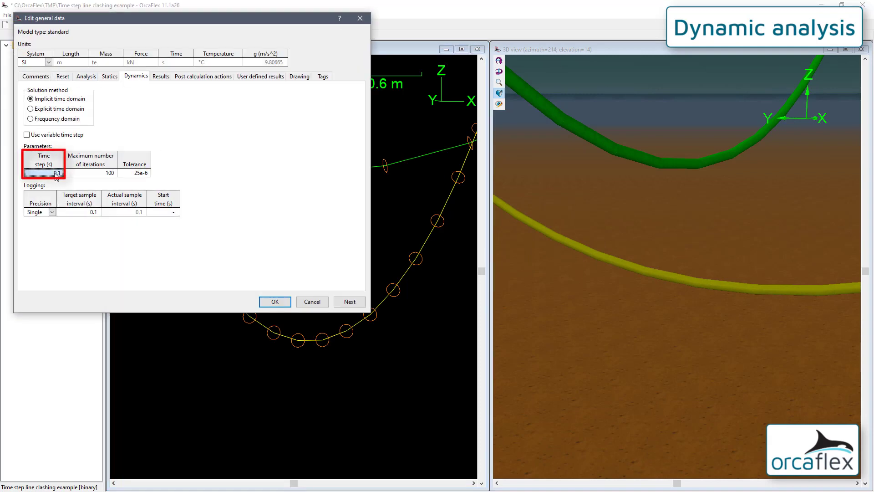
text(0.02)
key(Return)
key(Return)
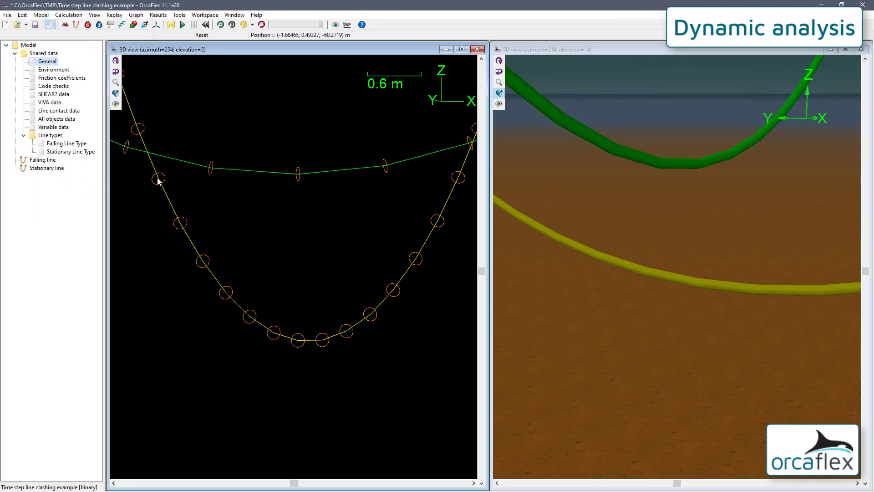
- Run the dynamic simulation and apply the default workspace to show both full lines in the two 3D views
click(183, 25)
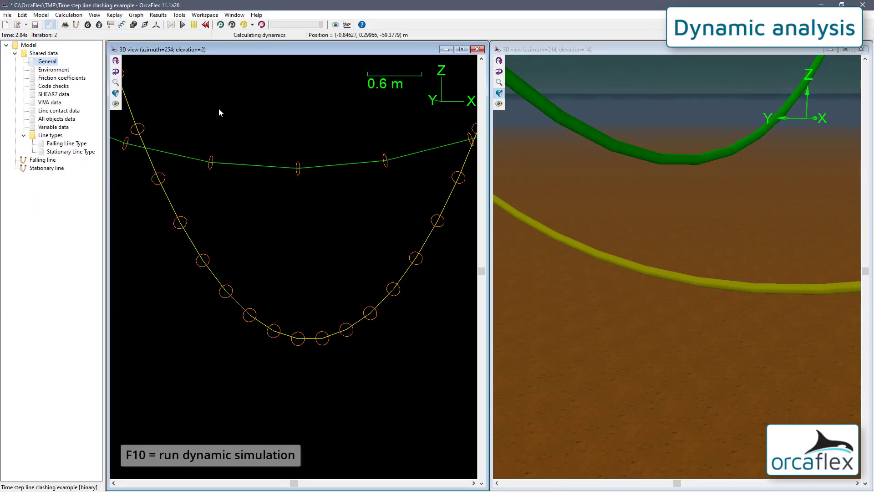
click(204, 15)
click(220, 73)
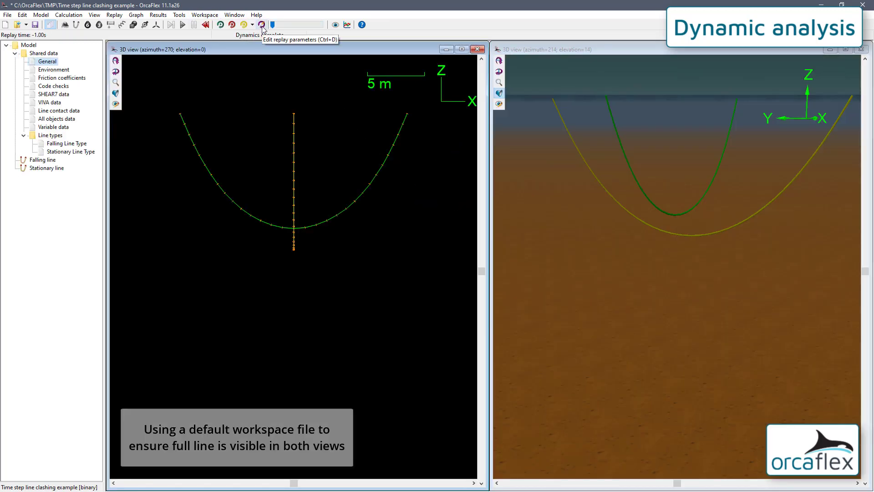
- Set the replay speed to 160% of real time and replay the simulation
click(261, 25)
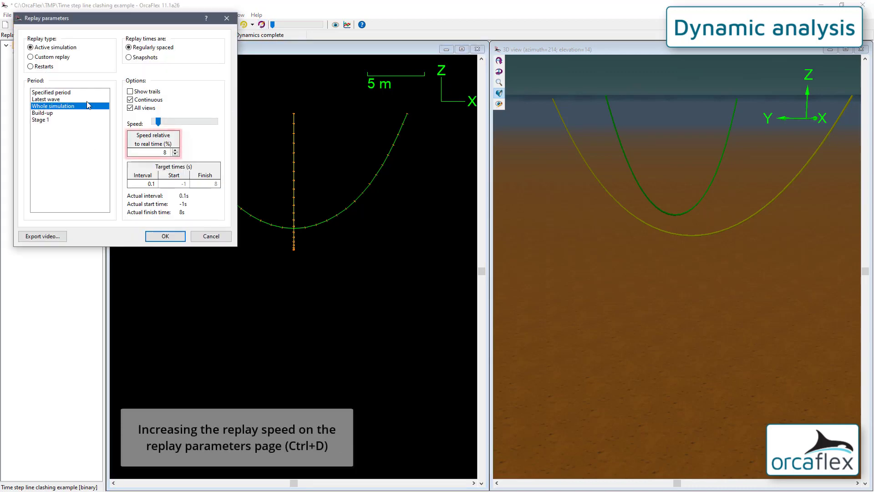
double_click(159, 153)
text(160)
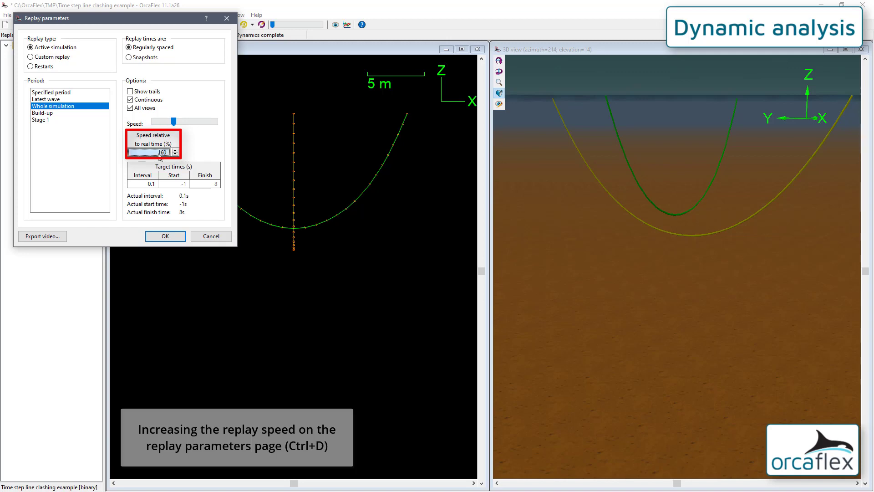
key(Return)
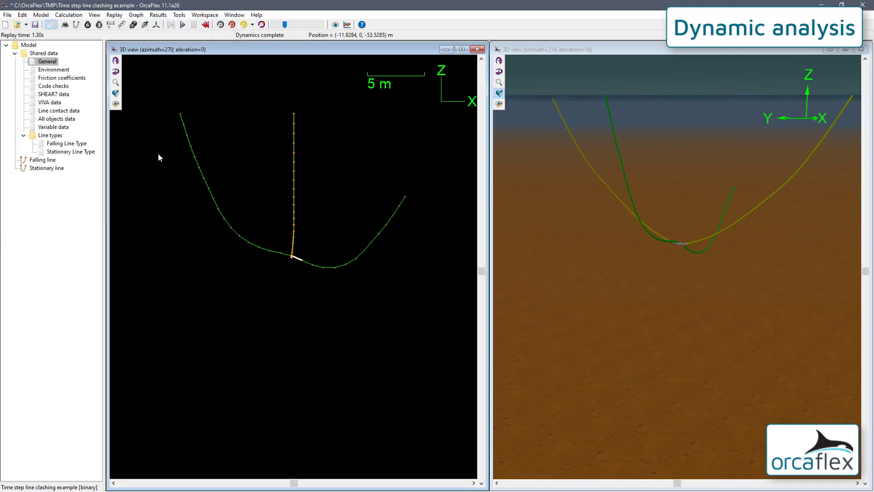